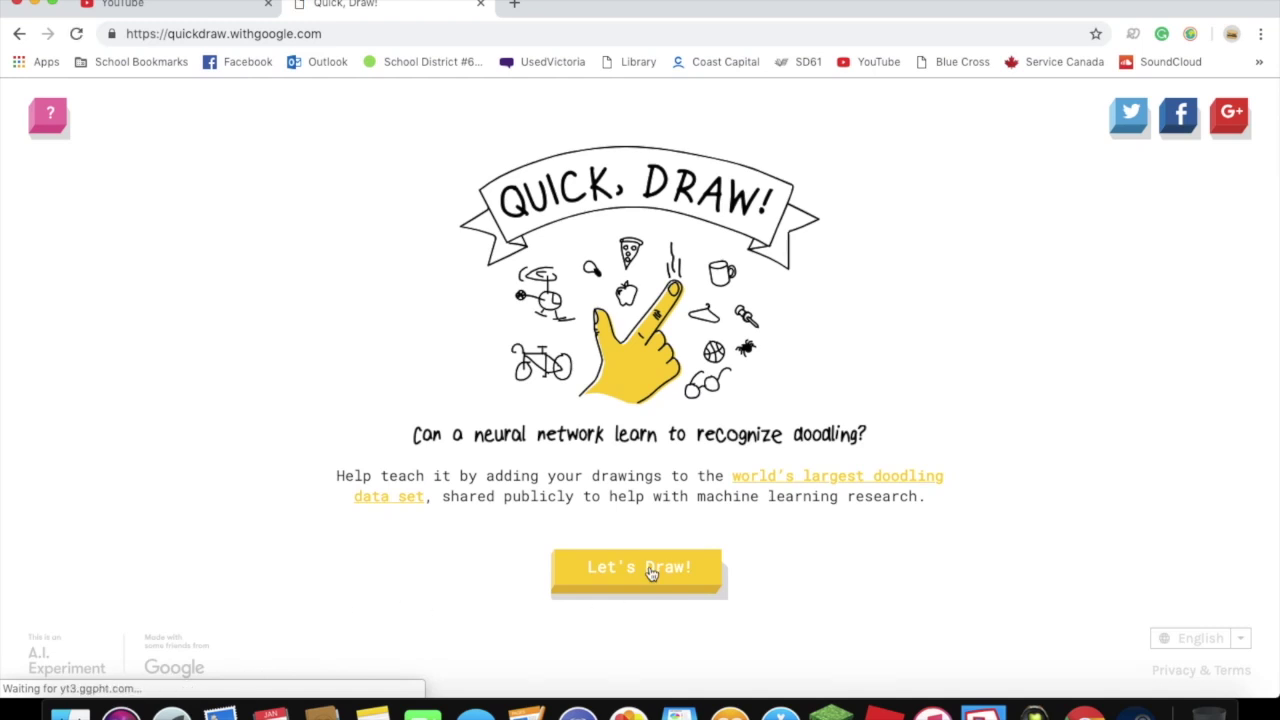
Abandon the Quick, Draw! round and open the Draw! (drawbang.com) result from the Ecosia search
left_click(648, 572)
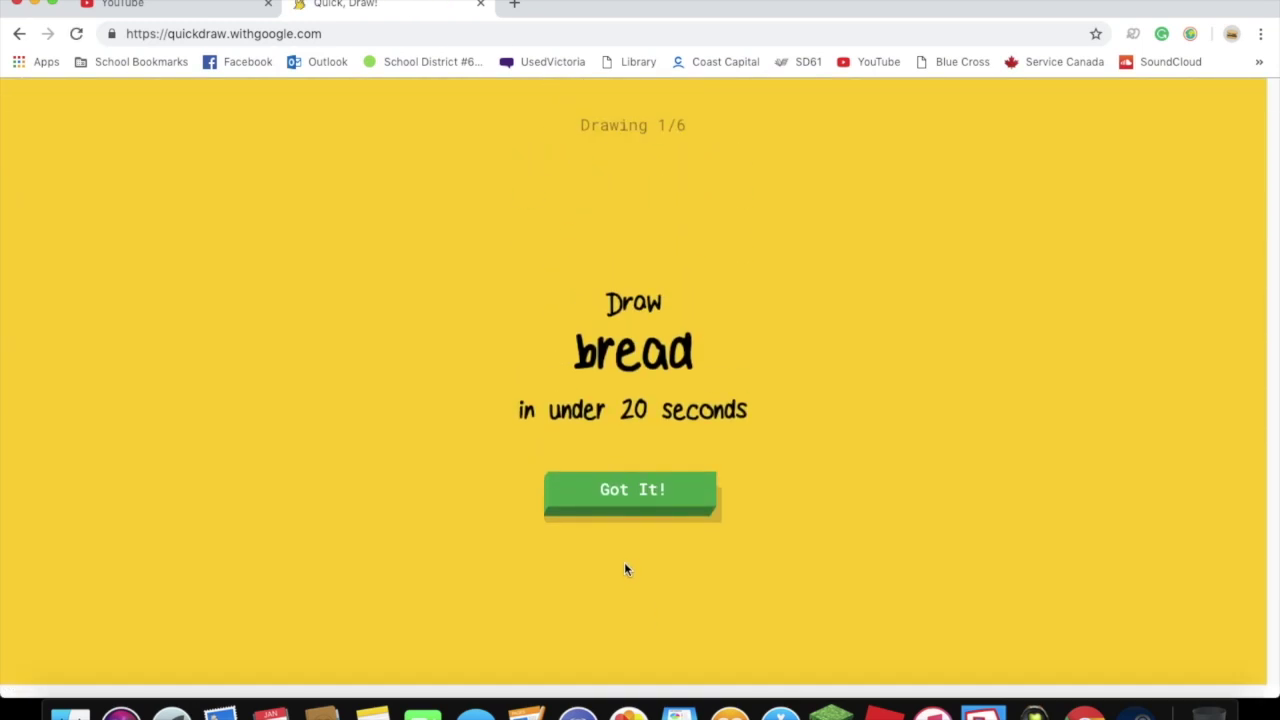
left_click(20, 33)
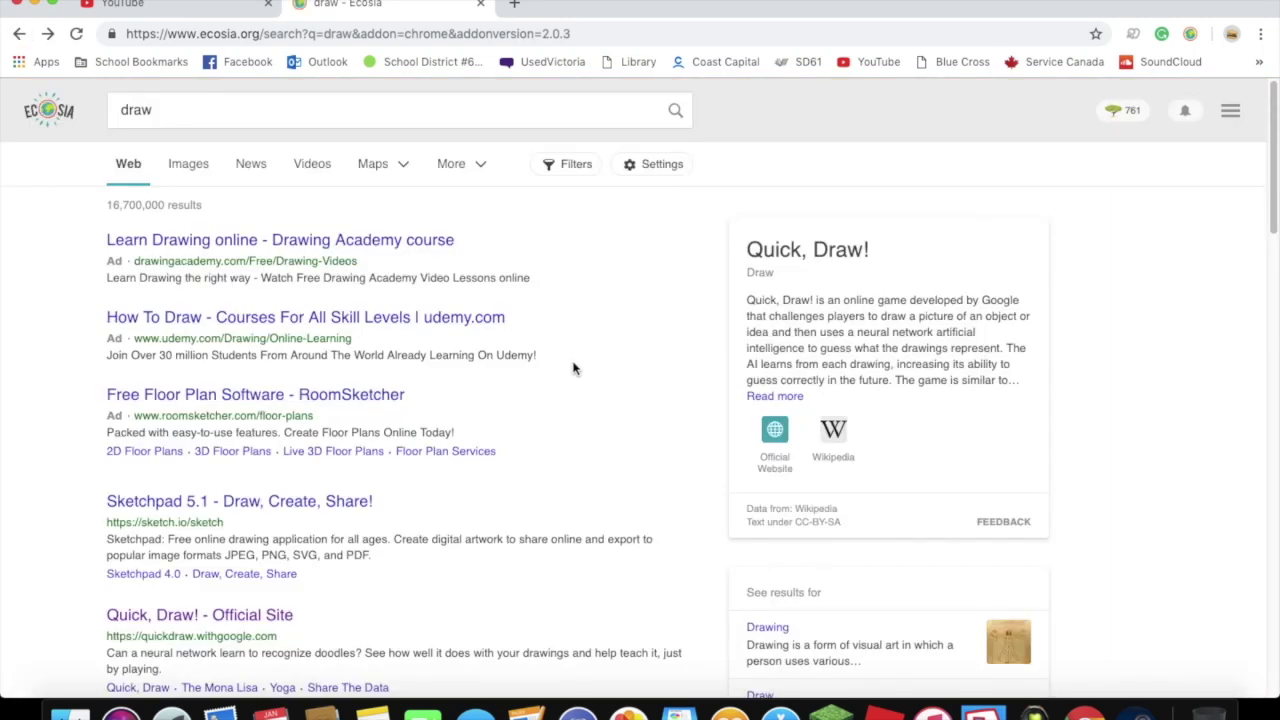
scroll(588, 371, "down", 1)
scroll(349, 355, "down", 4)
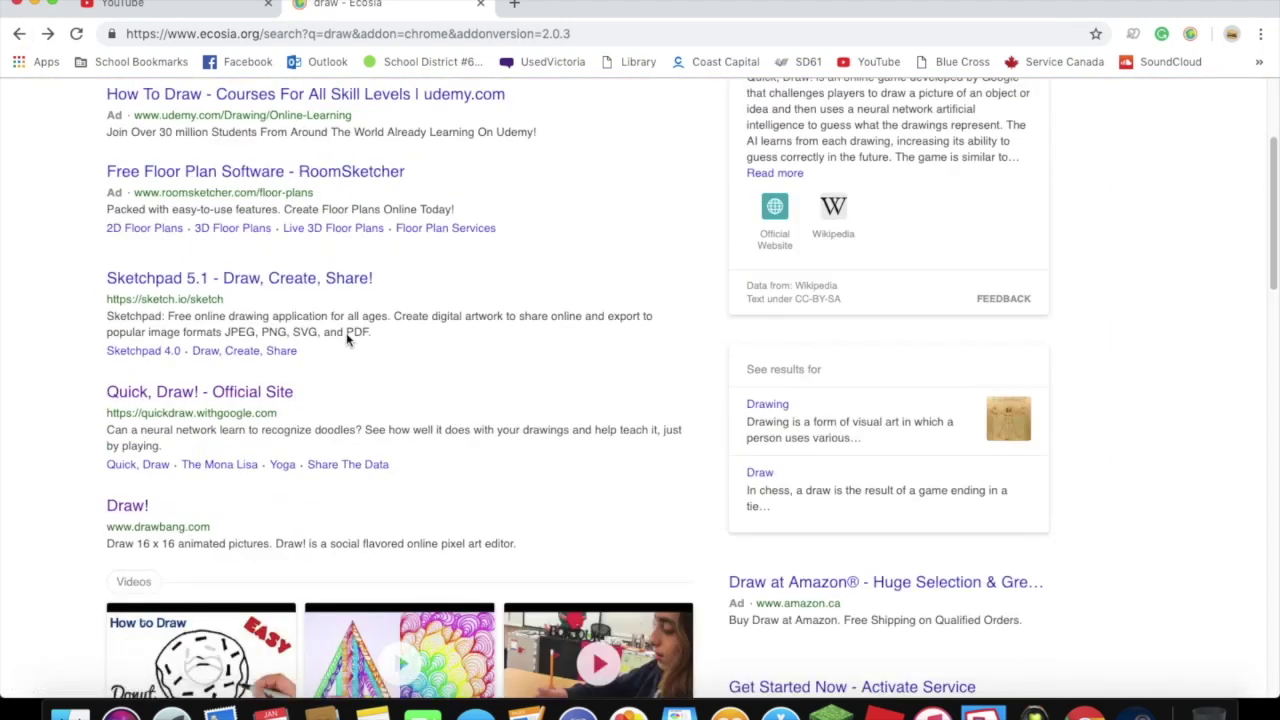
left_click(146, 512)
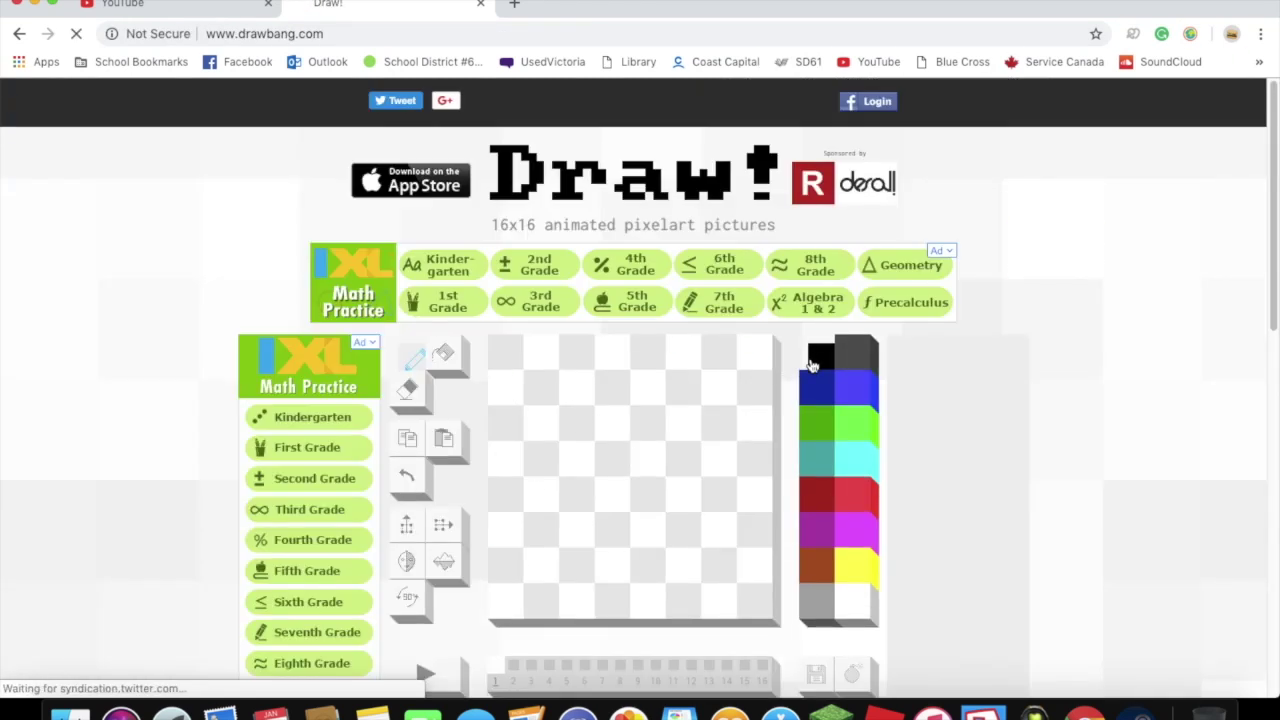
Paint the numeral's black diagonal flag rising up and right, with the cells beneath it
left_click(603, 396)
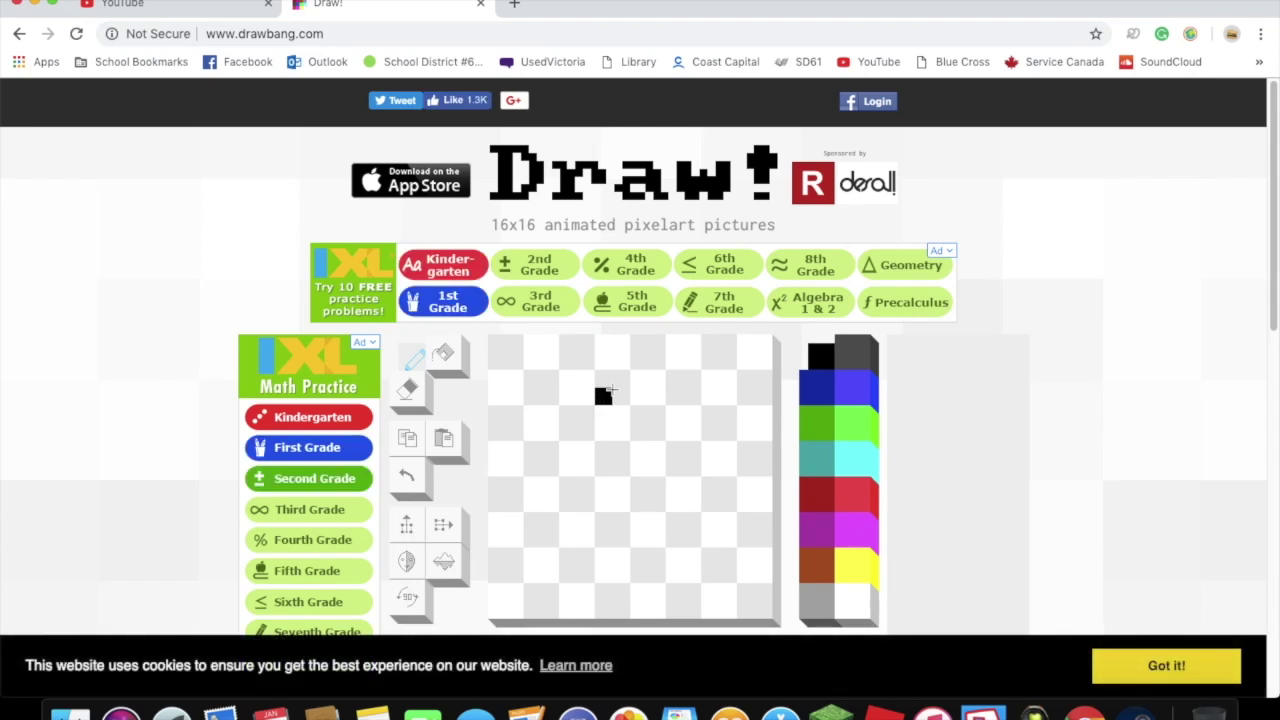
left_click(621, 378)
left_click(639, 360)
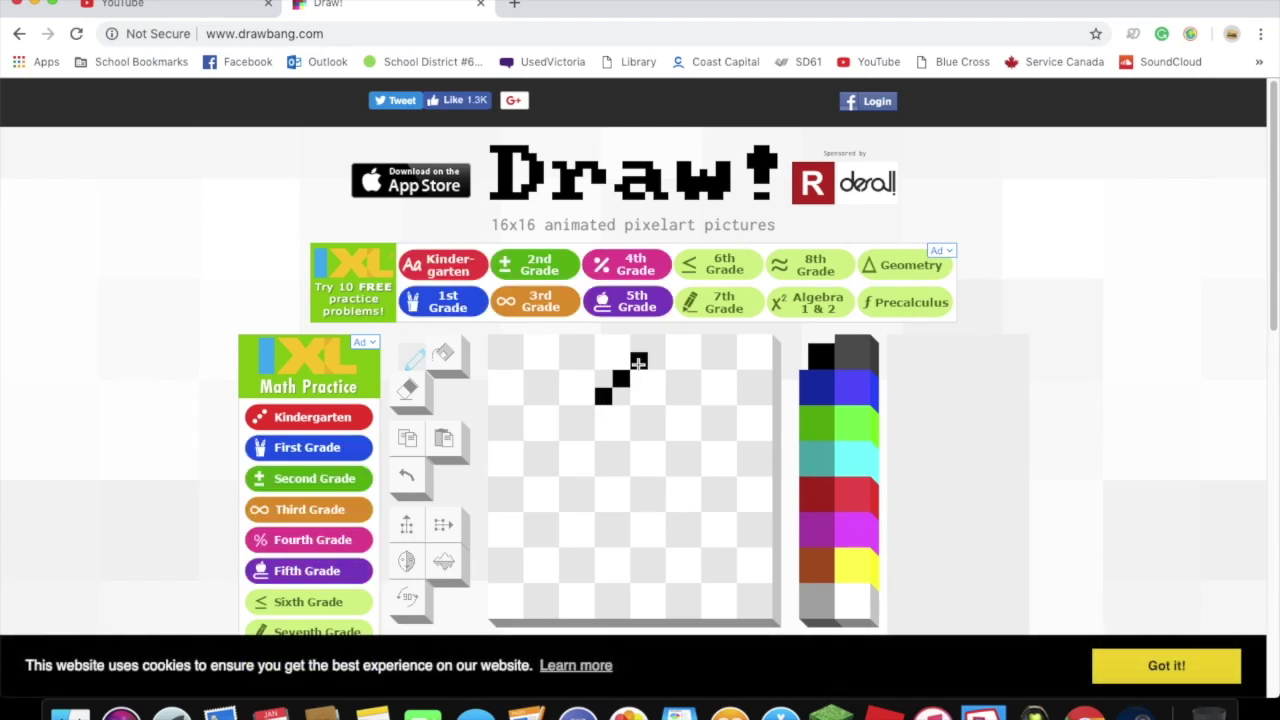
left_click(639, 396)
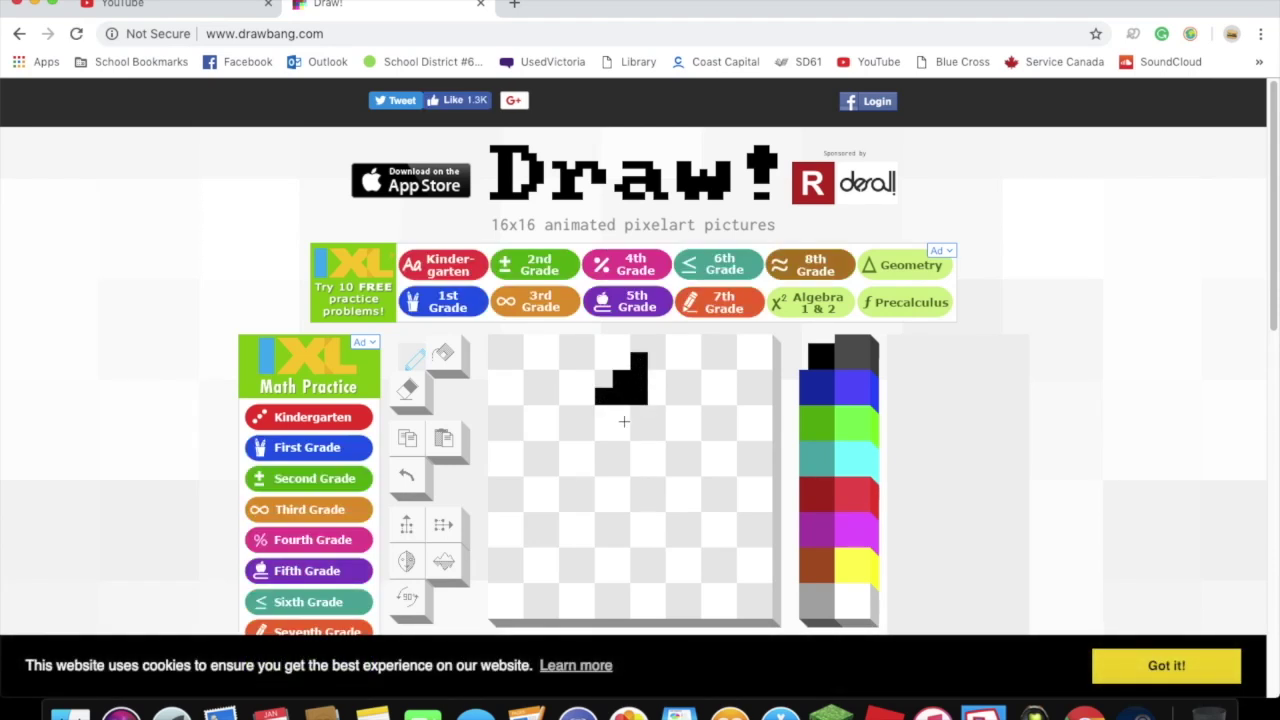
Paint the tall black vertical stem down toward the bottom of the canvas
left_click(639, 414)
left_click(639, 468)
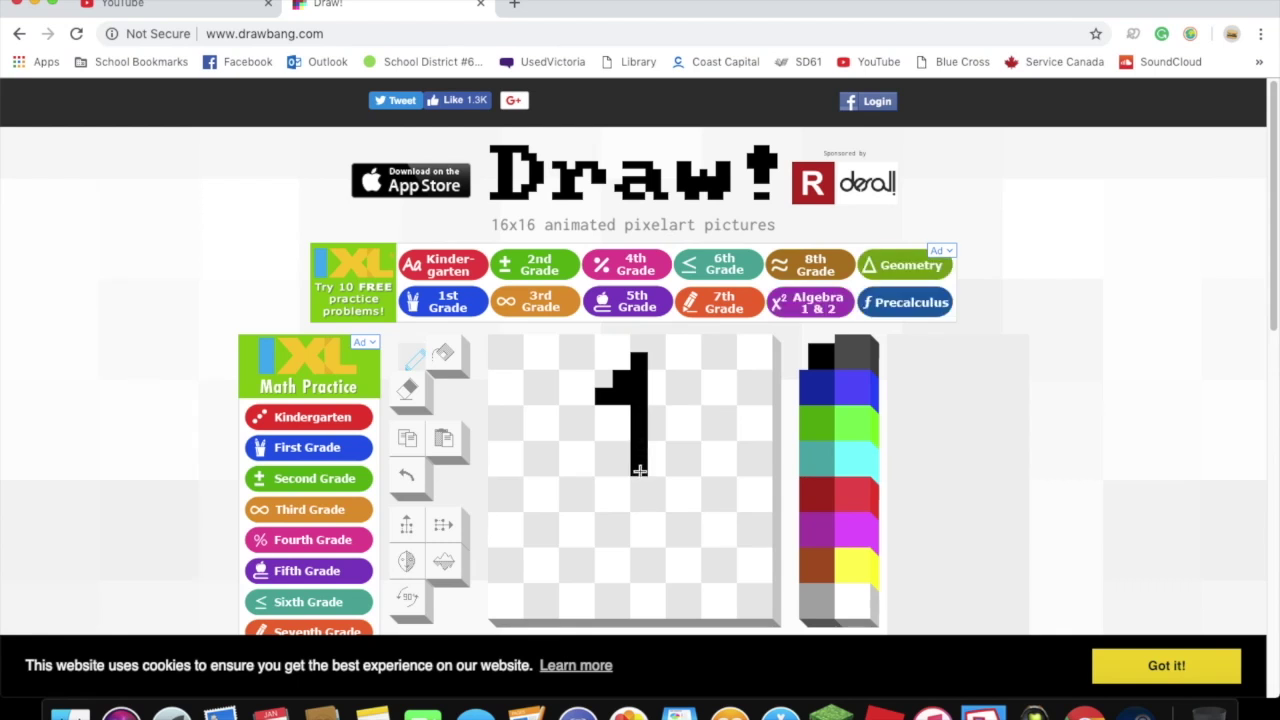
left_click(639, 486)
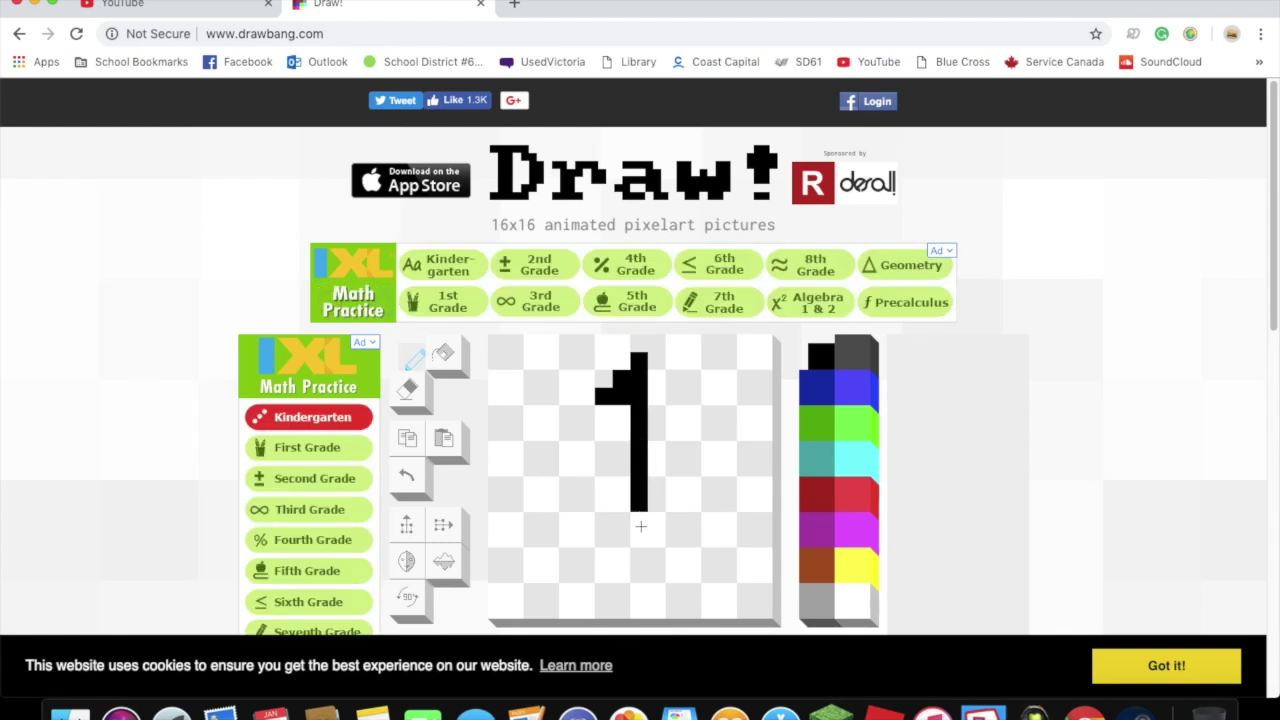
left_click(639, 522)
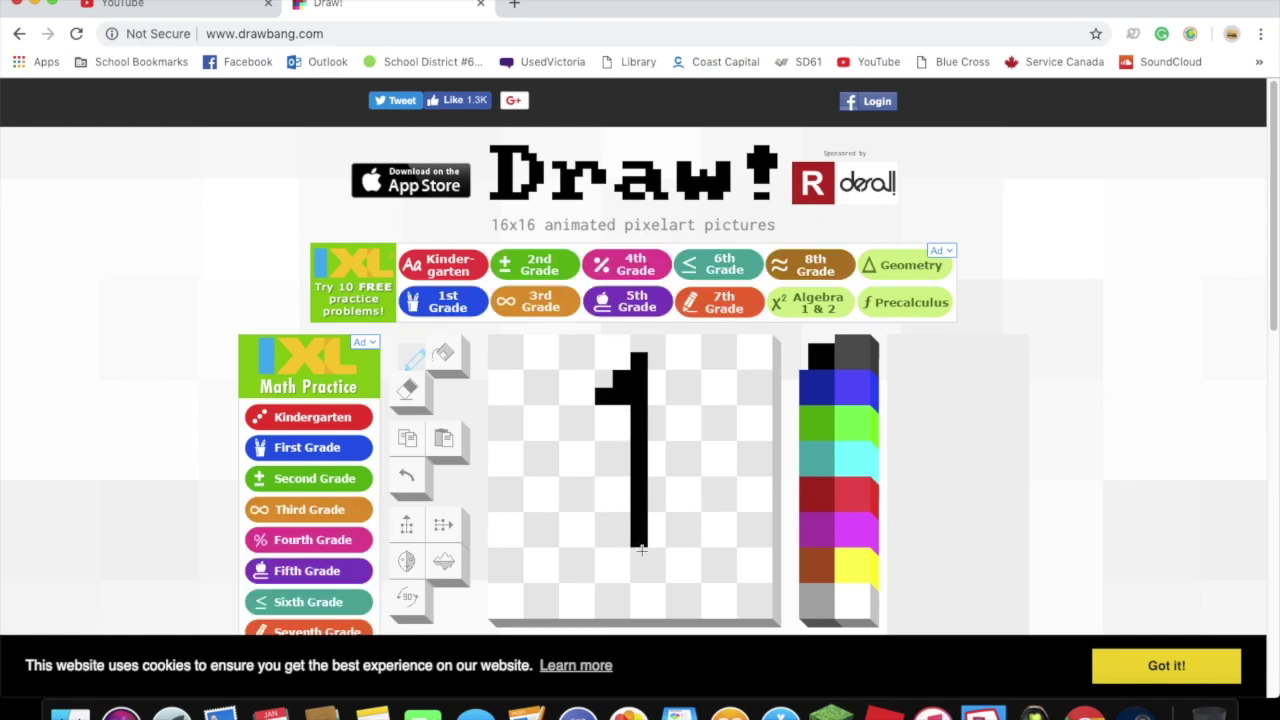
Paint a flat black base across the bottom of the stem
left_click(588, 556)
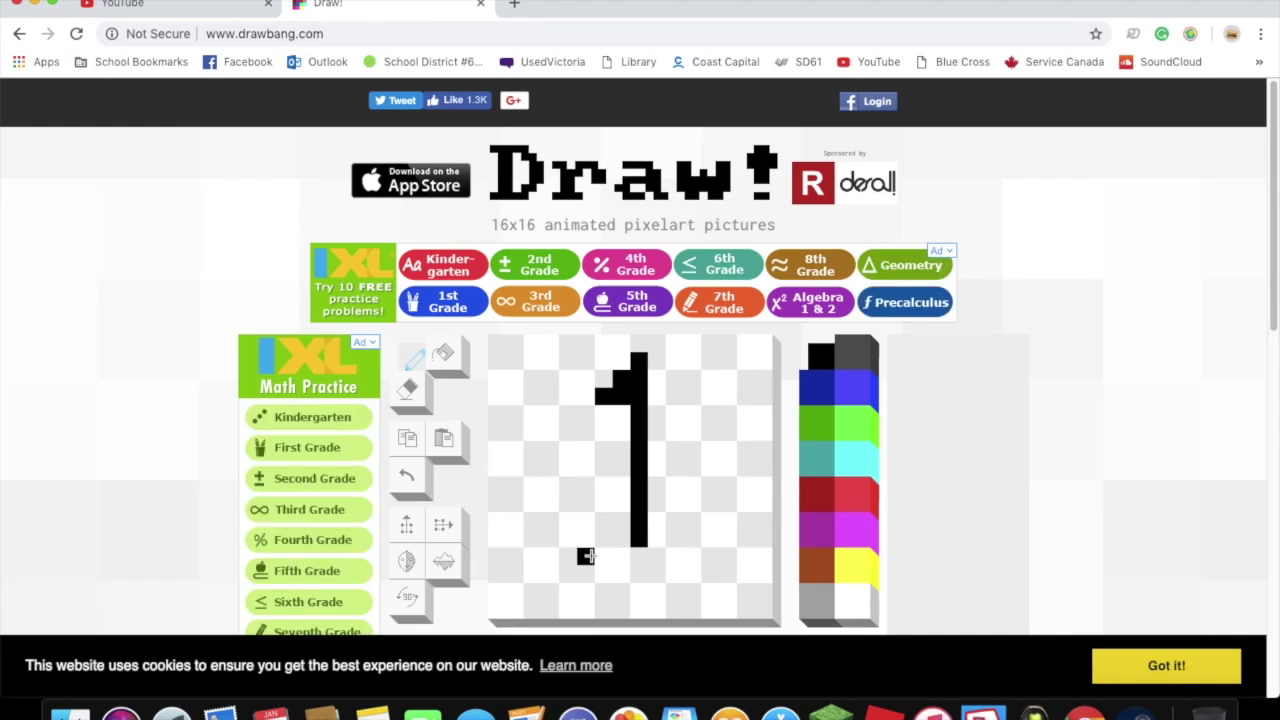
left_click(621, 557)
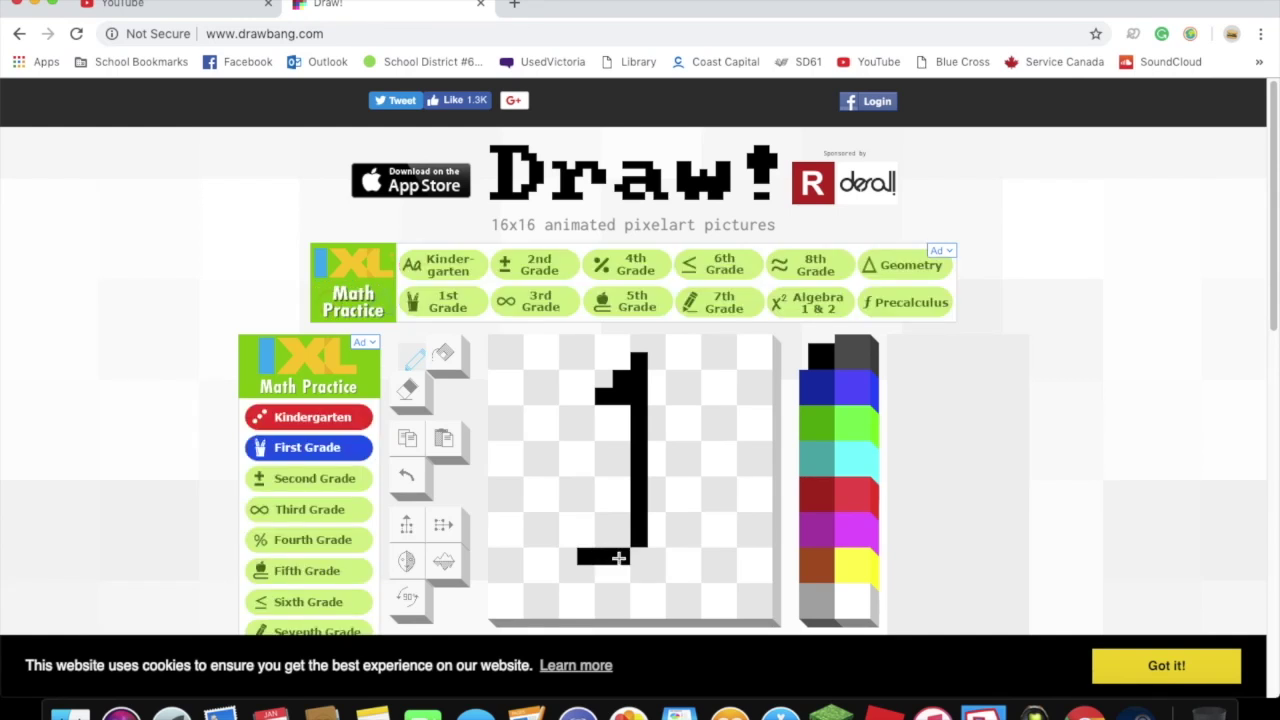
left_click(656, 557)
left_click(674, 562)
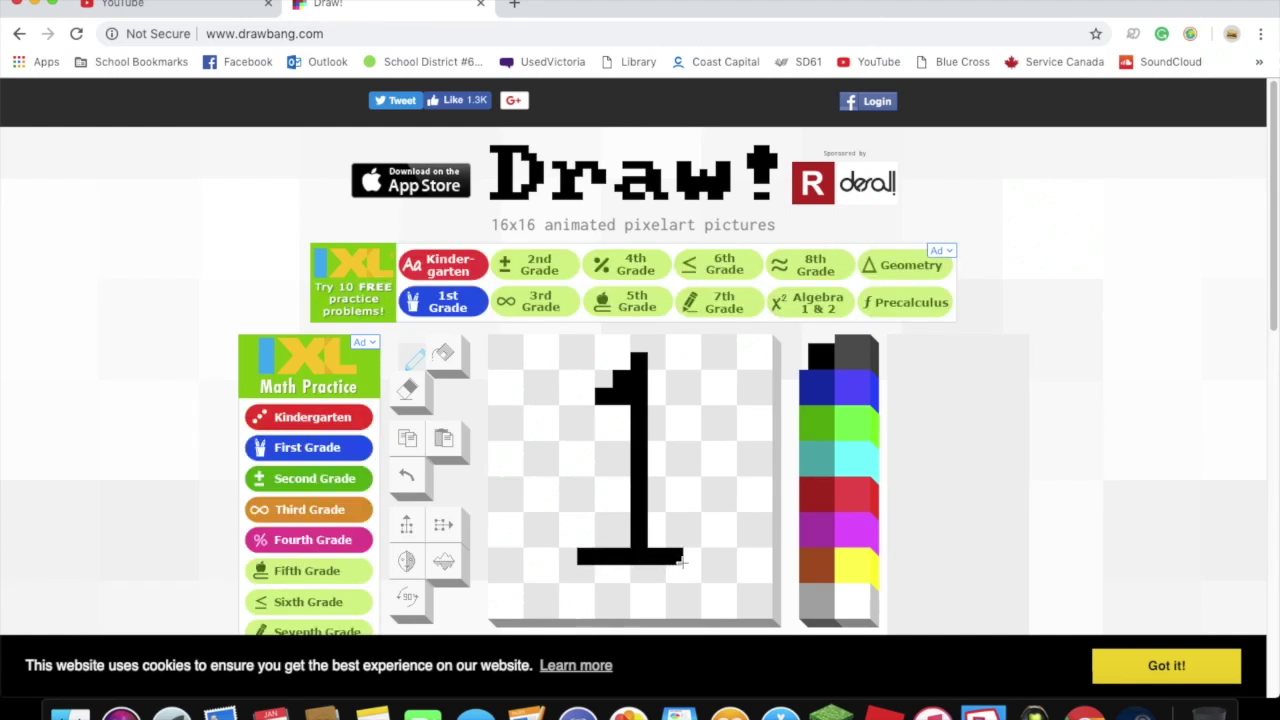